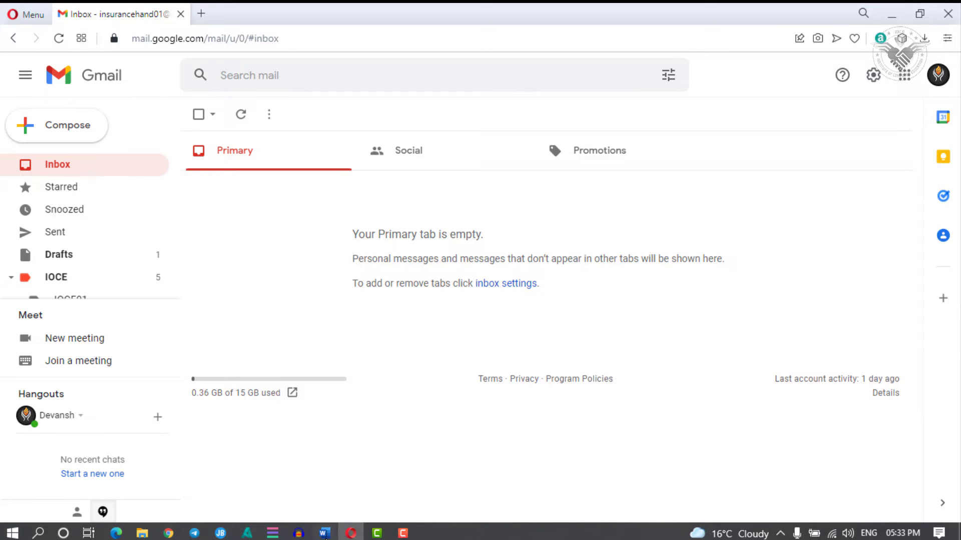
Step: Switch to the Word document and copy the whole Hindi premium-reminder message, from its salutation to its last line
key("alt+Tab")
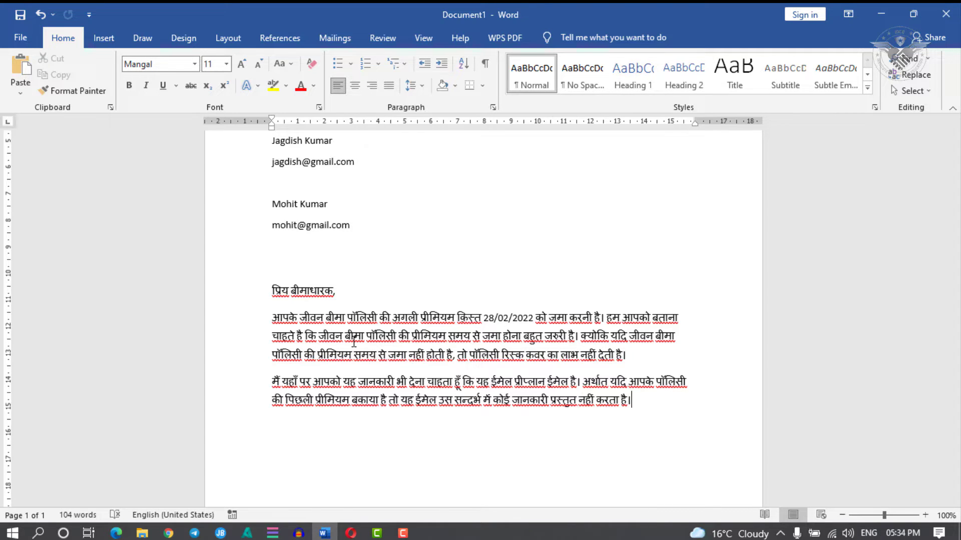
left_click(273, 288, "shift")
key("ctrl+c")
Step: In Gmail in the browser, compose a new email with the copied message as its body and activate its recipient field
left_click(351, 534)
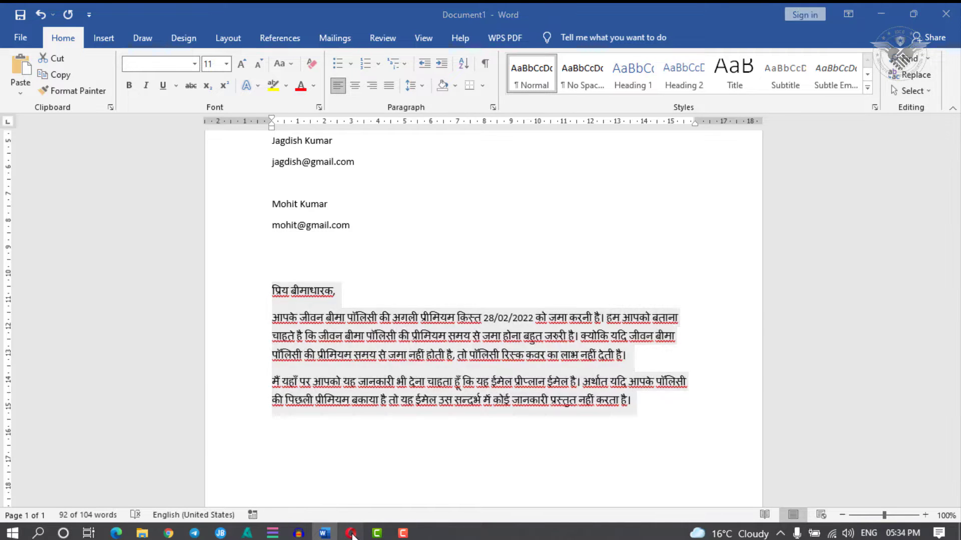
left_click(51, 125)
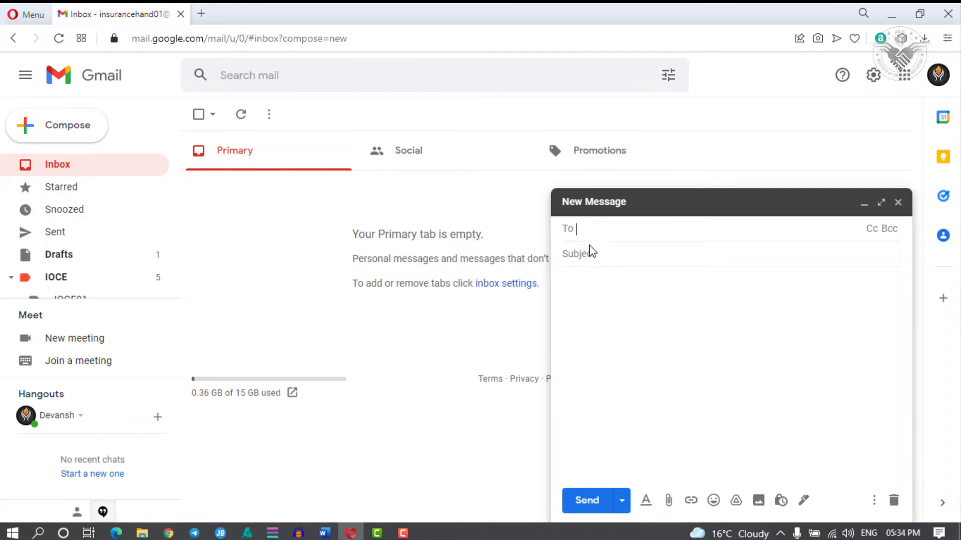
left_click(584, 295)
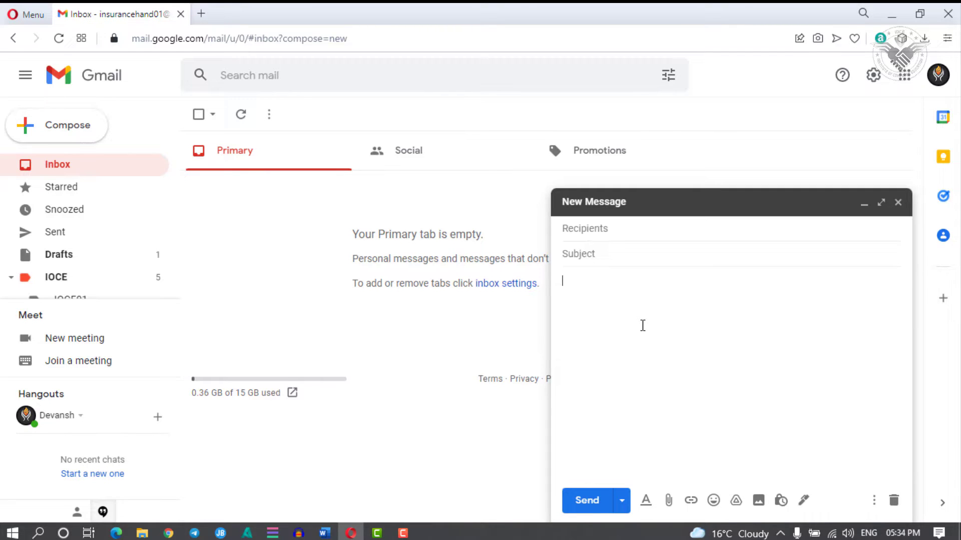
key("ctrl+v")
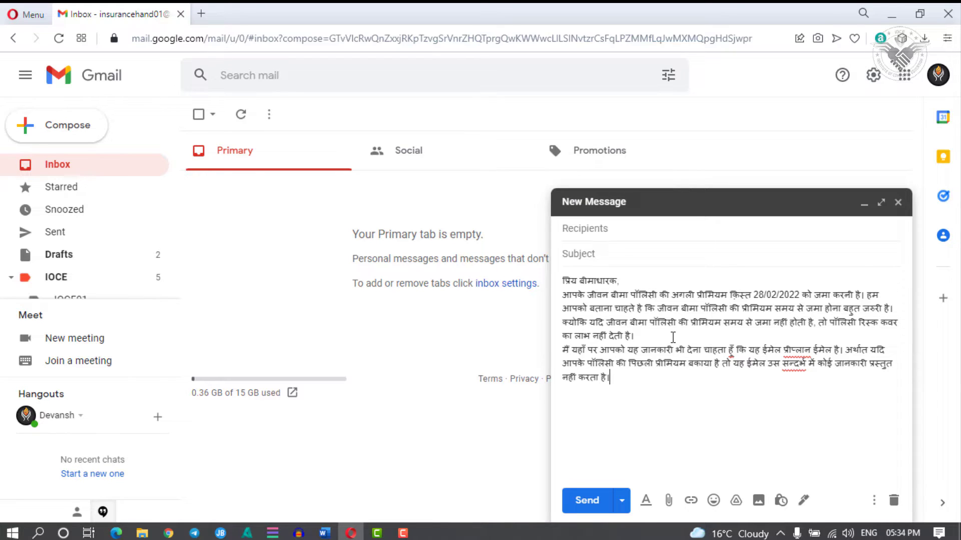
left_click(597, 230)
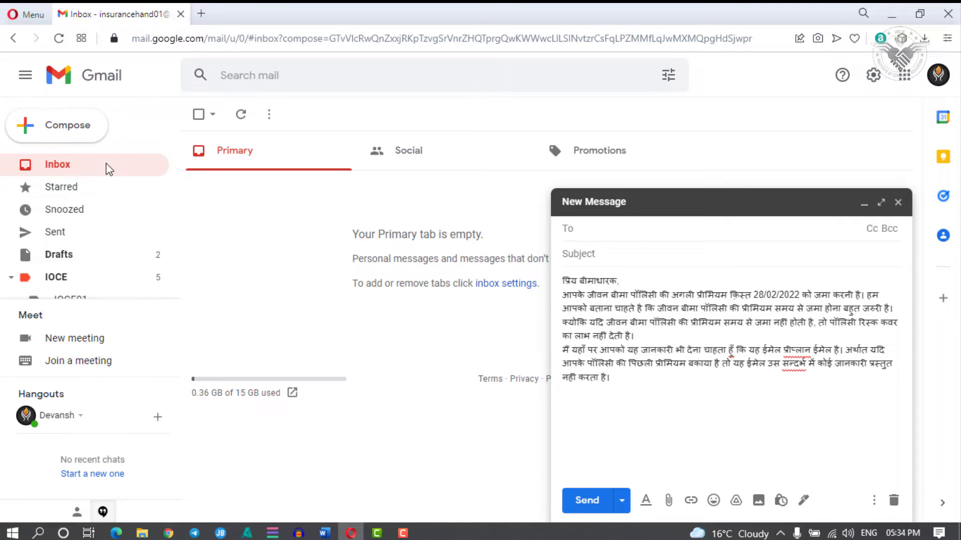
Step: Open google.com in a new browser tab
key("ctrl+t")
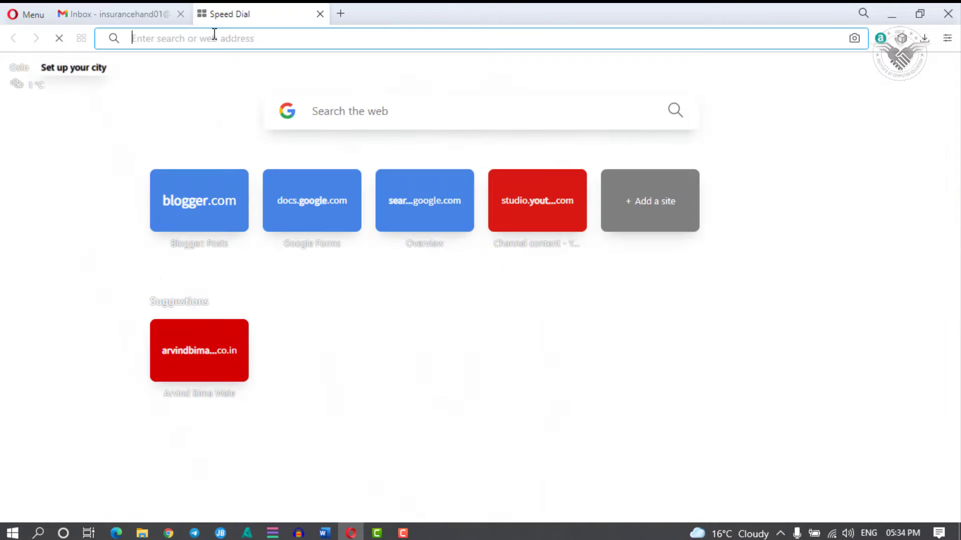
left_click(214, 36)
type("google")
key("ctrl+Return")
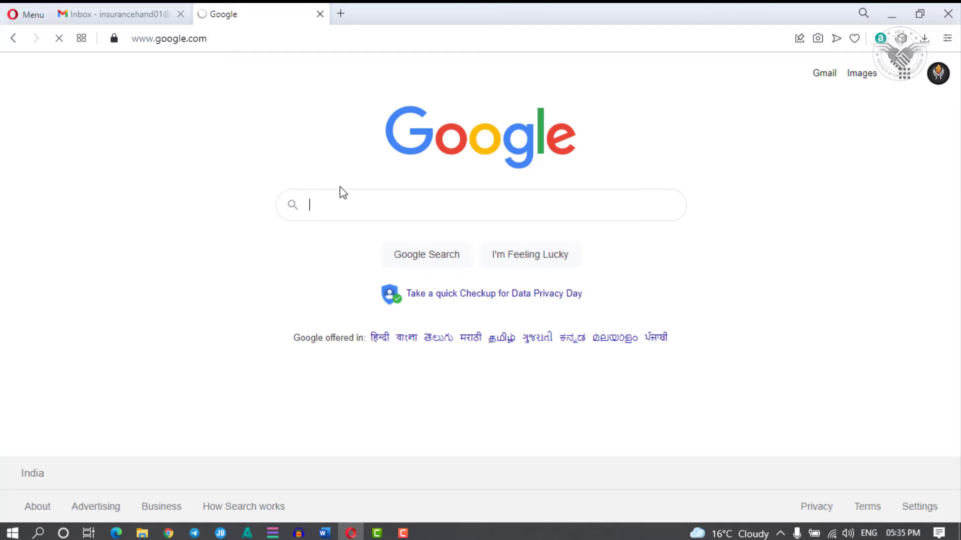
Step: Search Google for "google contacts"
type("google")
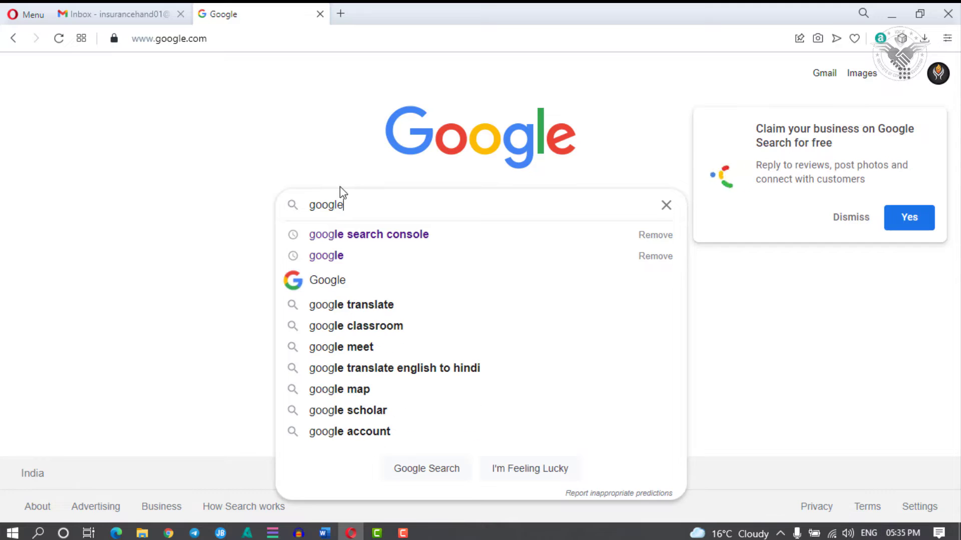
type(" conta")
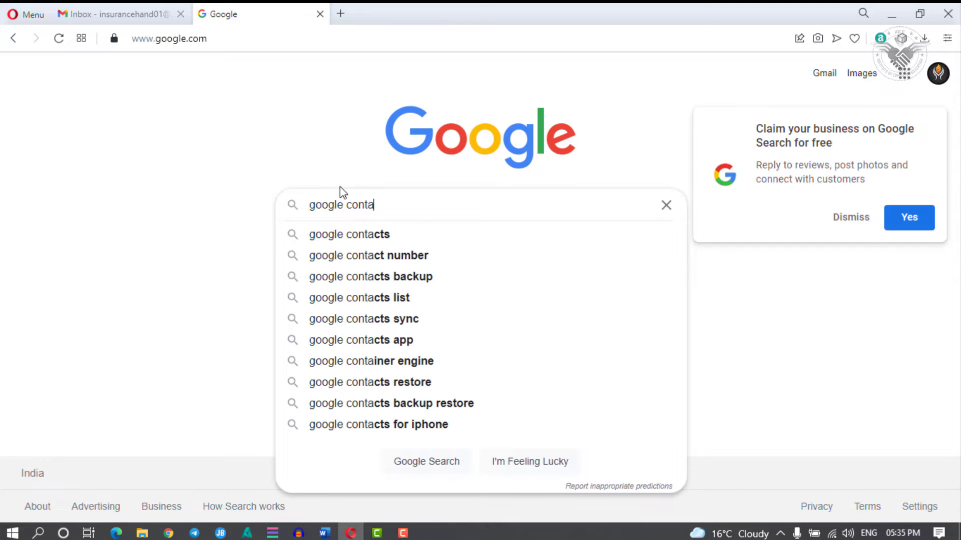
type("t")
key("BackSpace")
type("cts")
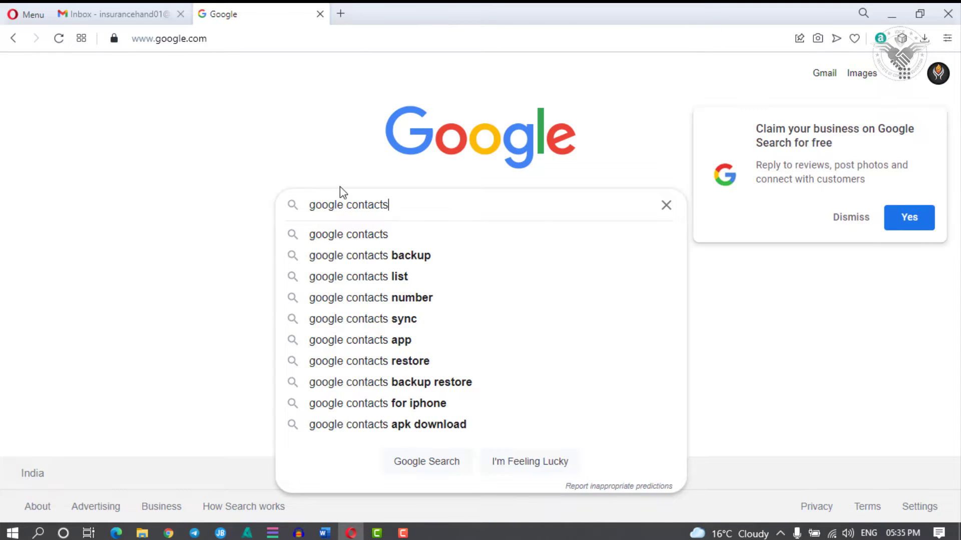
key("Return")
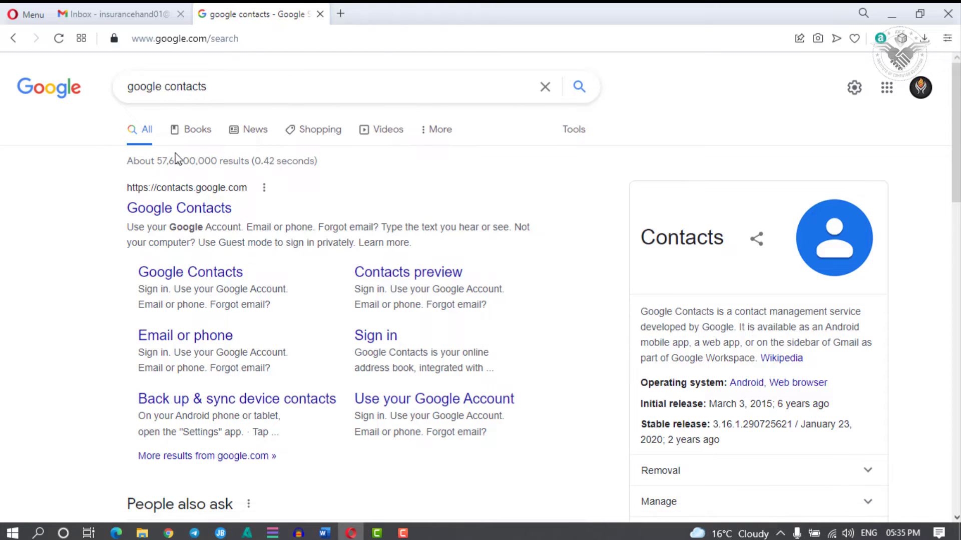
Step: Open the Google Contacts site, dismissing its new-look notice, and start creating a single contact
left_click(192, 218)
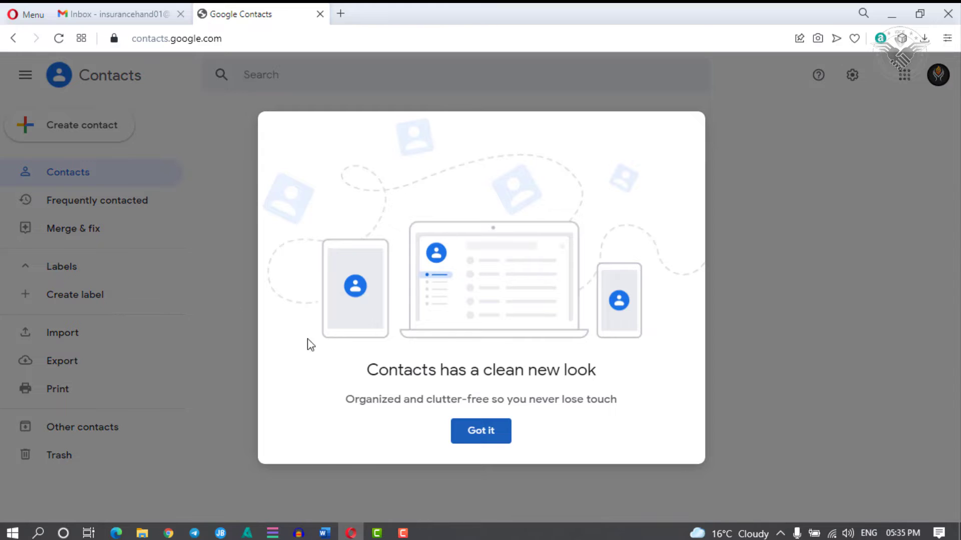
left_click(487, 433)
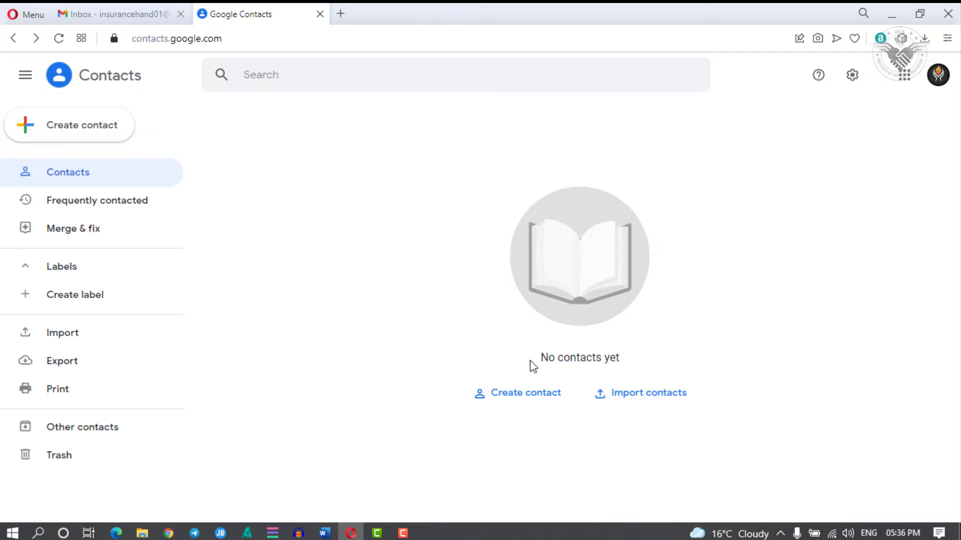
left_click(100, 139)
left_click(133, 139)
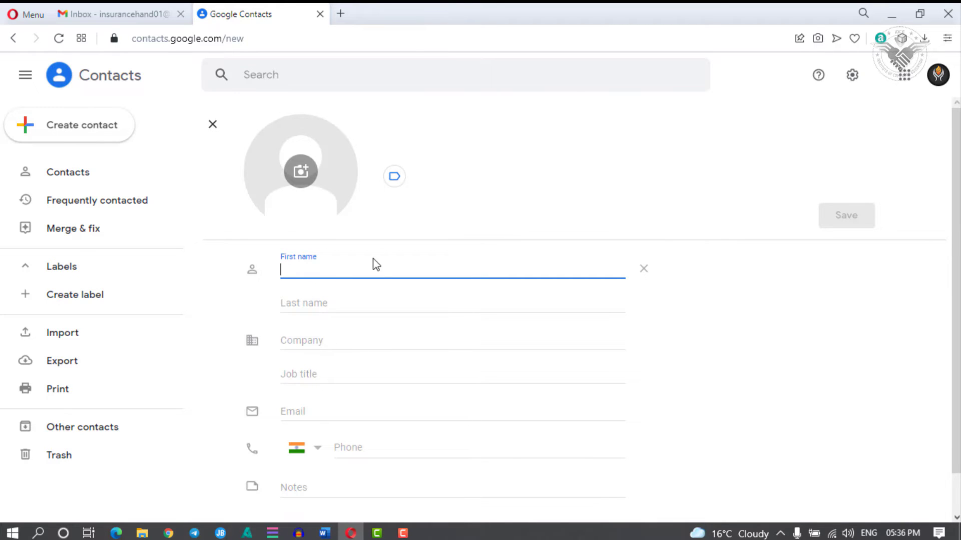
Step: Expand the new-contact form to examine all its additional fields, and collapse it to the short form again
scroll(373, 266, "down", 1)
left_click(286, 484)
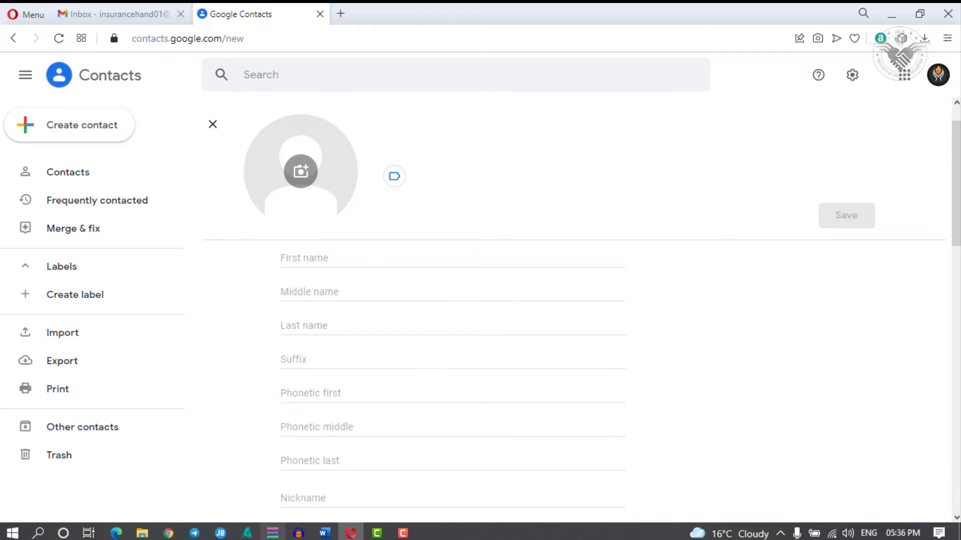
scroll(420, 347, "down", 15)
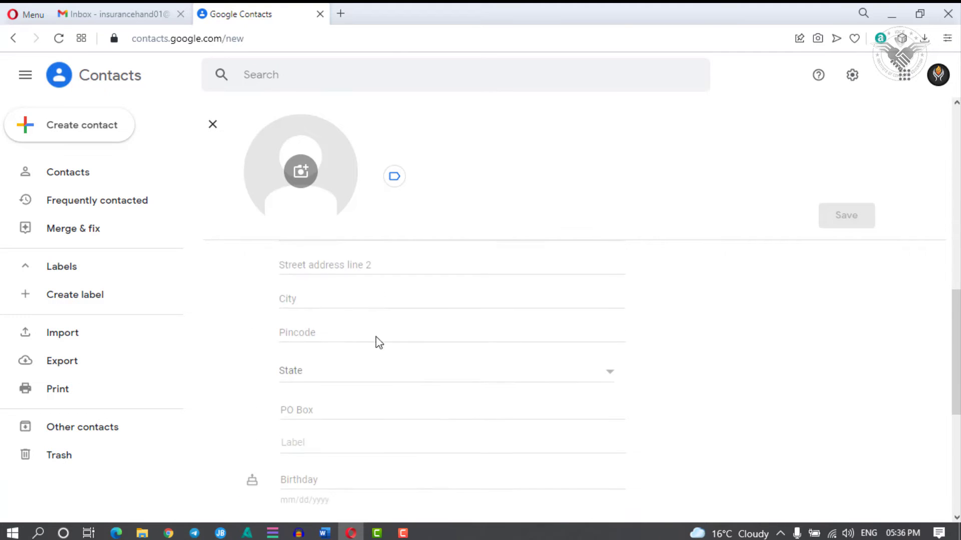
scroll(393, 442, "up", 10)
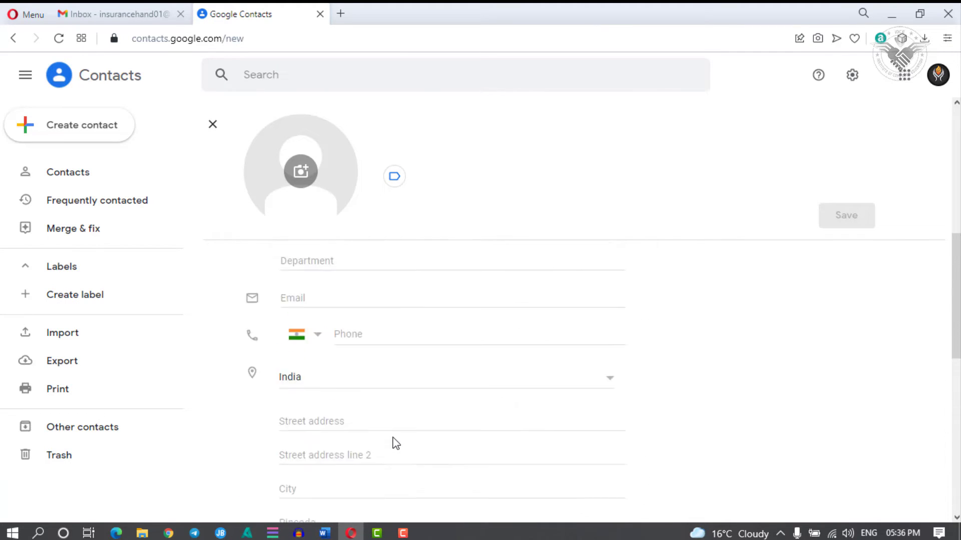
mouse_move(396, 443)
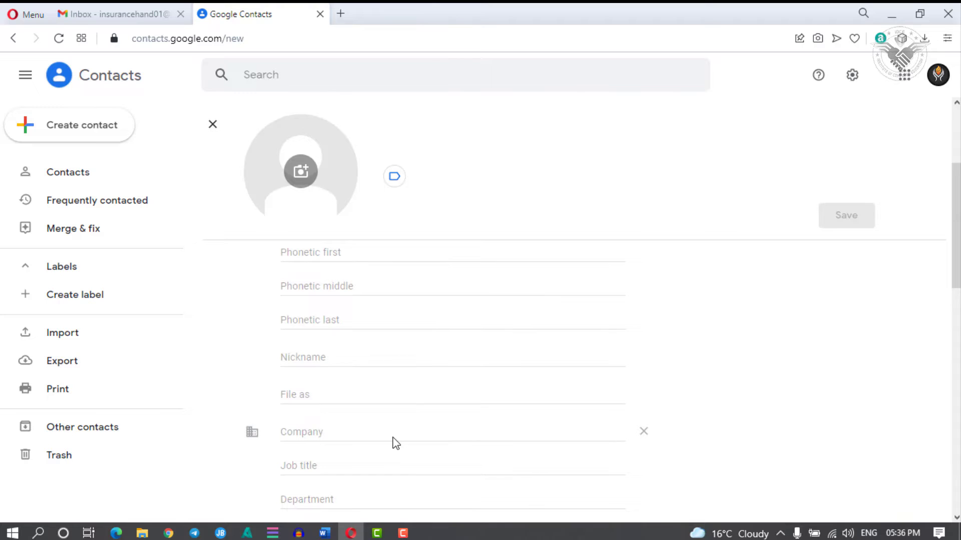
scroll(410, 294, "up", 3)
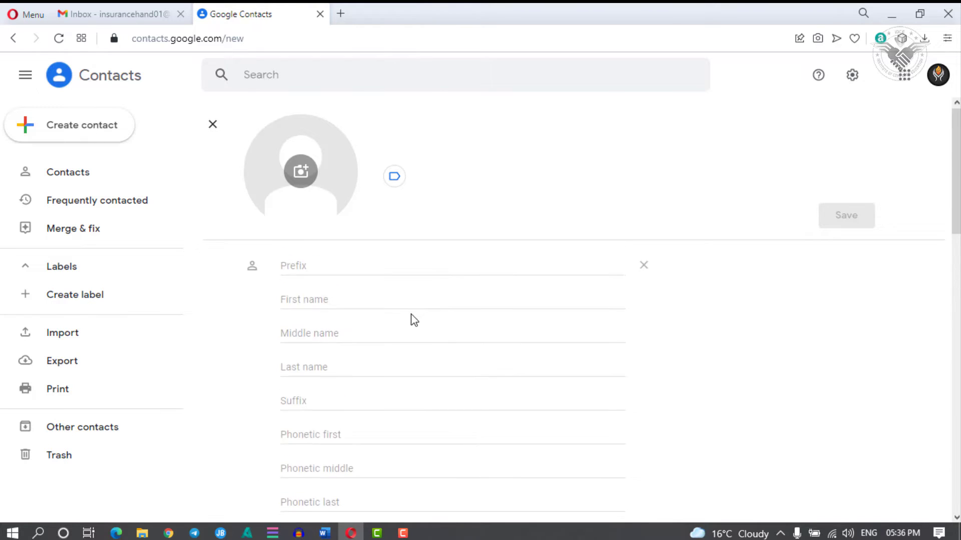
scroll(412, 320, "down", 12)
scroll(412, 320, "down", 5)
left_click(268, 484)
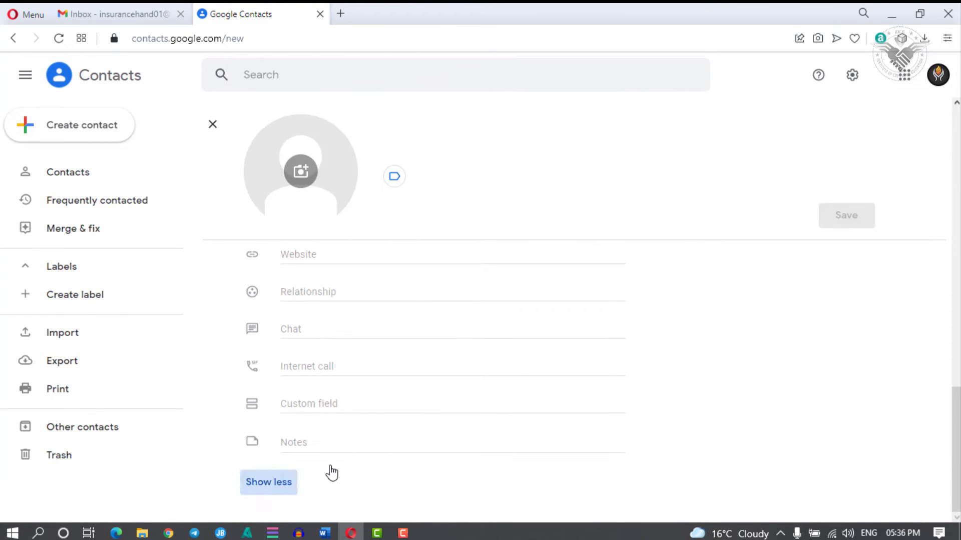
scroll(434, 399, "up", 1)
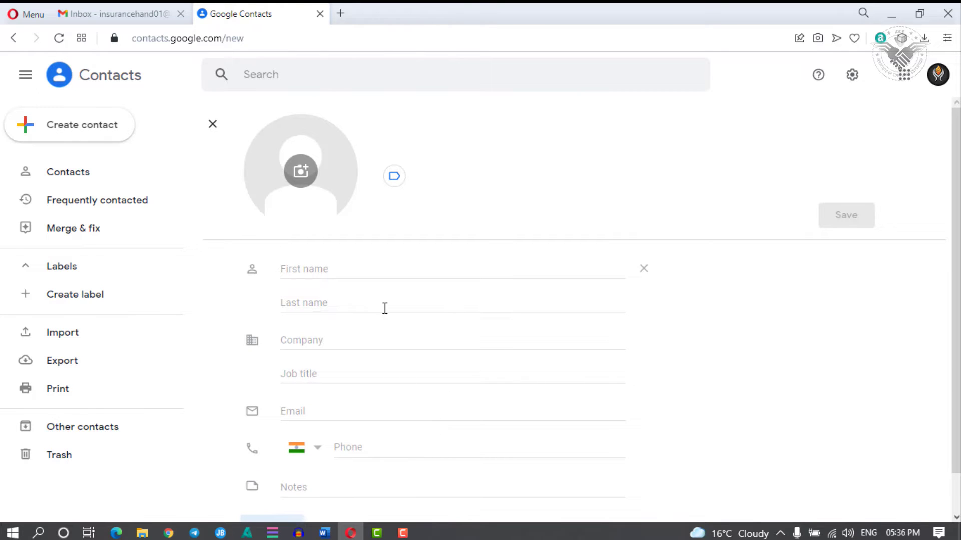
Step: Move the first listed person's name from the Word document into the contact form, splitting it into first name and last name
left_click(318, 270)
key("alt+Tab")
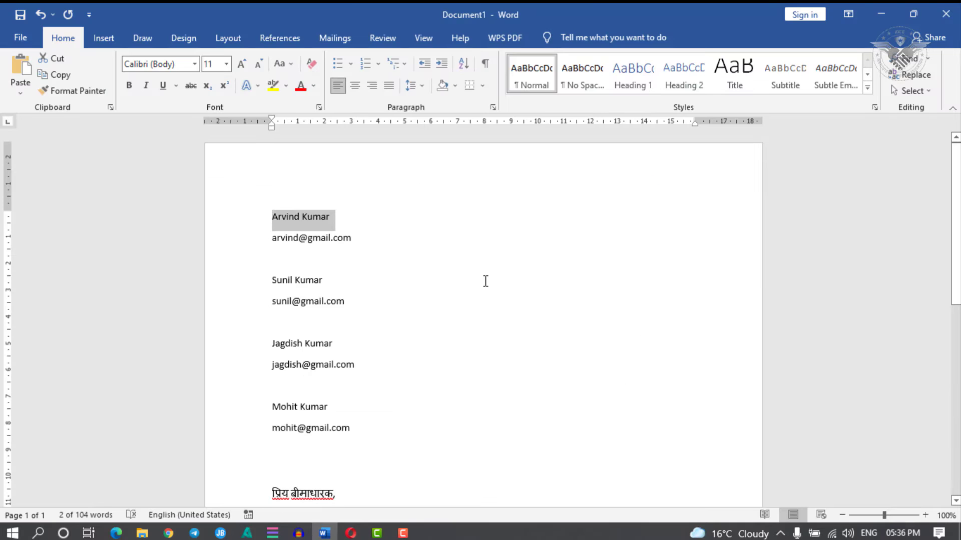
key("ctrl+x")
key("alt+Tab")
key("ctrl+v")
double_click(313, 269)
key("ctrl+x")
key("Tab")
key("ctrl+v")
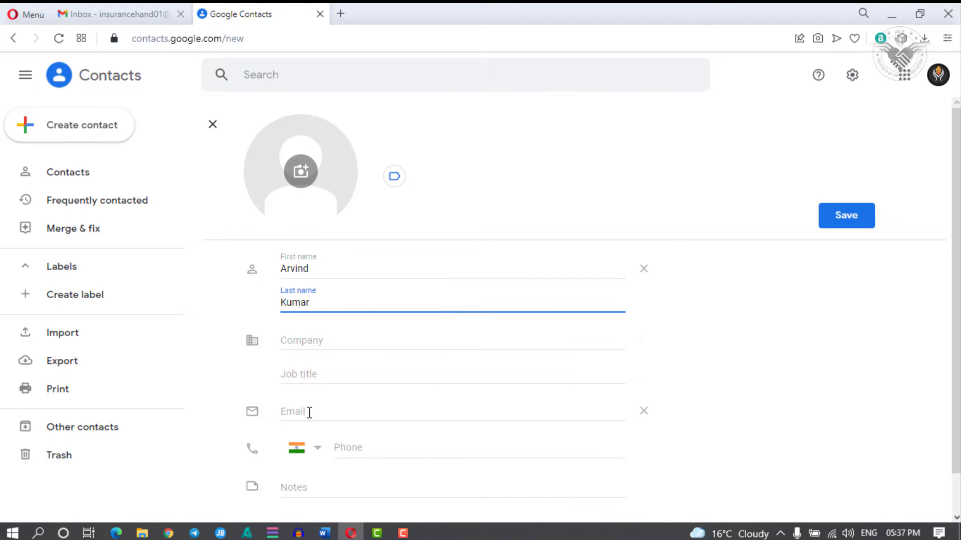
Step: Move the first person's email address from Word into the contact, label it Home, and save the contact
left_click(310, 412)
key("alt+Tab")
triple_click(363, 213)
key("ctrl+x")
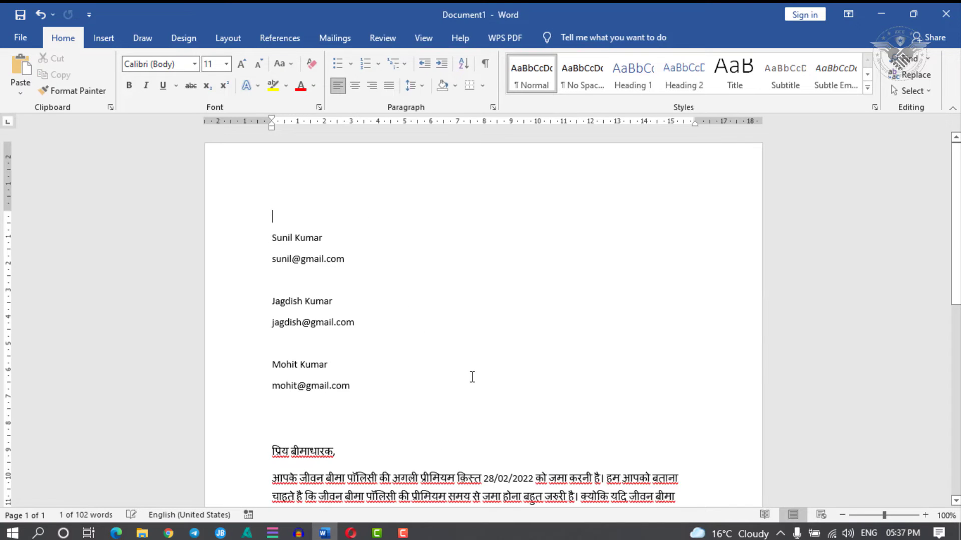
key("alt+Tab")
key("ctrl+v")
key("Tab")
left_click(496, 439)
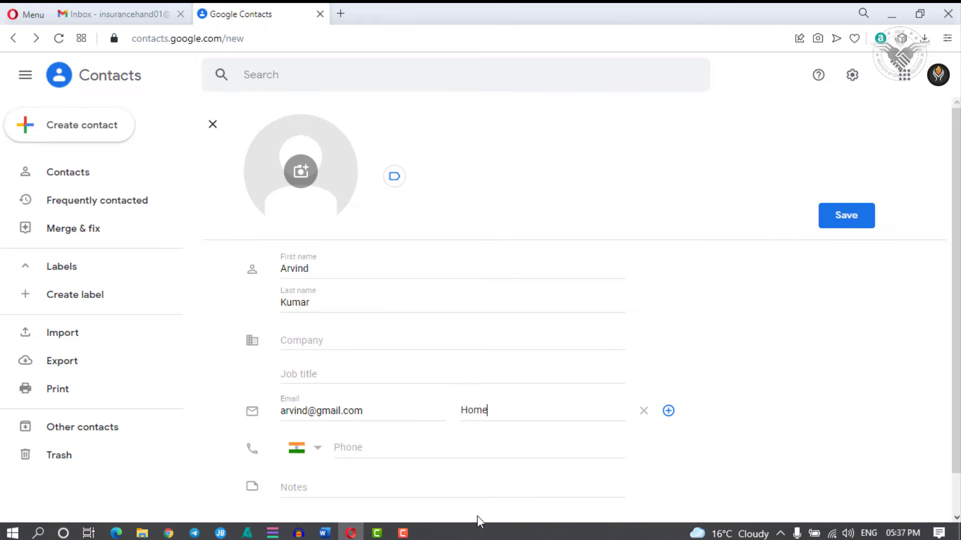
left_click(837, 215)
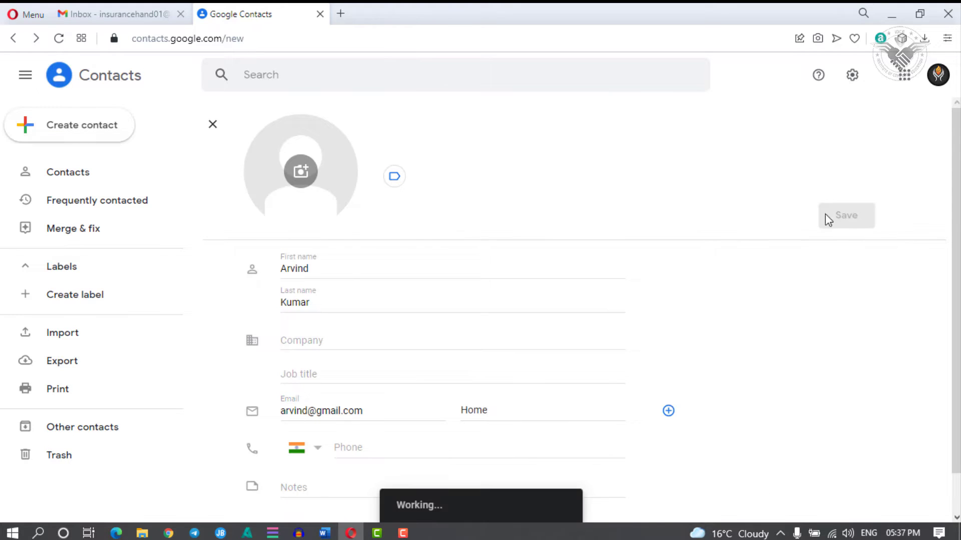
Step: Start another single contact and fill its first and last name with the next person's name cut from the Word document
left_click(58, 129)
left_click(133, 139)
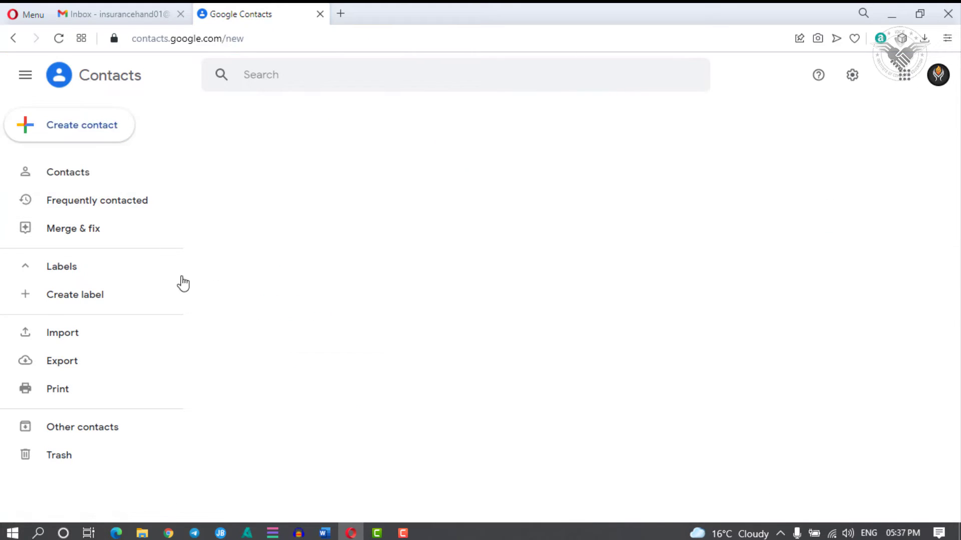
key("alt+Tab")
left_click_drag(273, 238, 322, 239)
key("ctrl+x")
key("alt+Tab")
left_click(326, 274)
key("ctrl+v")
key("ctrl+shift+Left")
key("ctrl+x")
key("Tab")
key("ctrl+v")
key("Tab")
Step: Move the second person's email address from Word into the contact's email field, label it Home, and save the contact
key("alt+Tab")
key("shift+Down")
key("ctrl+x")
key("alt+Tab")
key("ctrl+v")
key("ctrl+a")
key("ctrl+x")
left_click(300, 420)
key("ctrl+v")
left_click(472, 410)
left_click(480, 431)
left_click(846, 215)
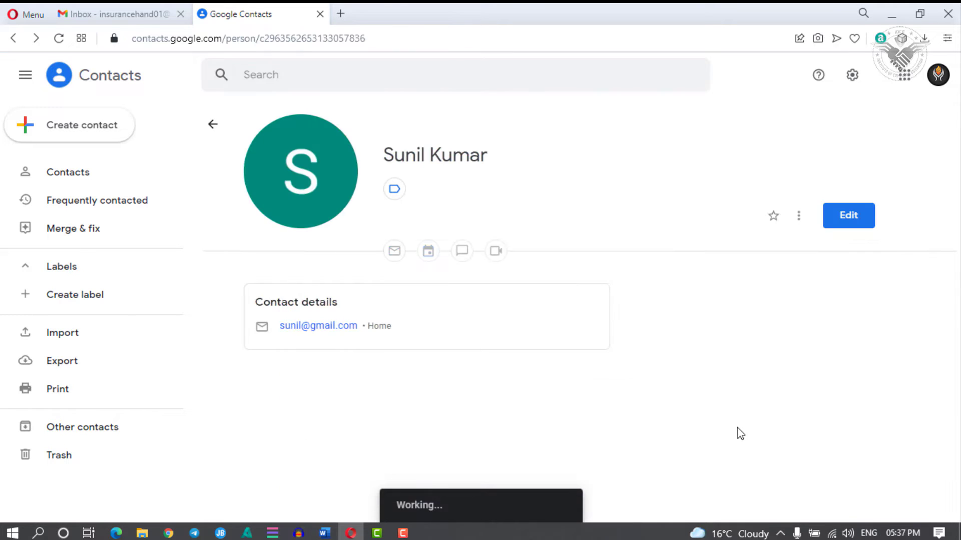
Step: Start one more single contact and switch to the Word document for the next person's details
left_click(75, 125)
left_click(103, 132)
key("alt+Tab")
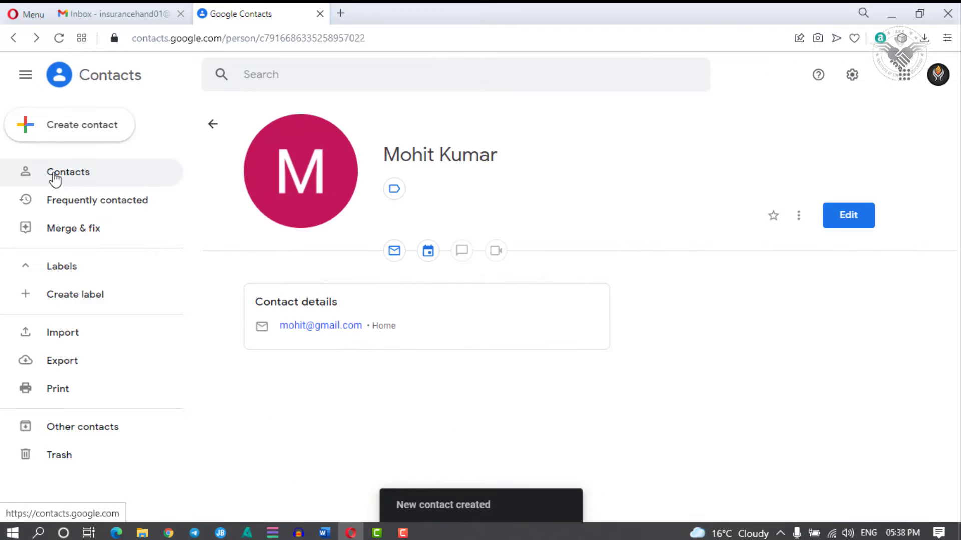
Step: Edit the first listed contact's email address by inserting 123 before the @ sign, save it, and return to the contact list
left_click(55, 176)
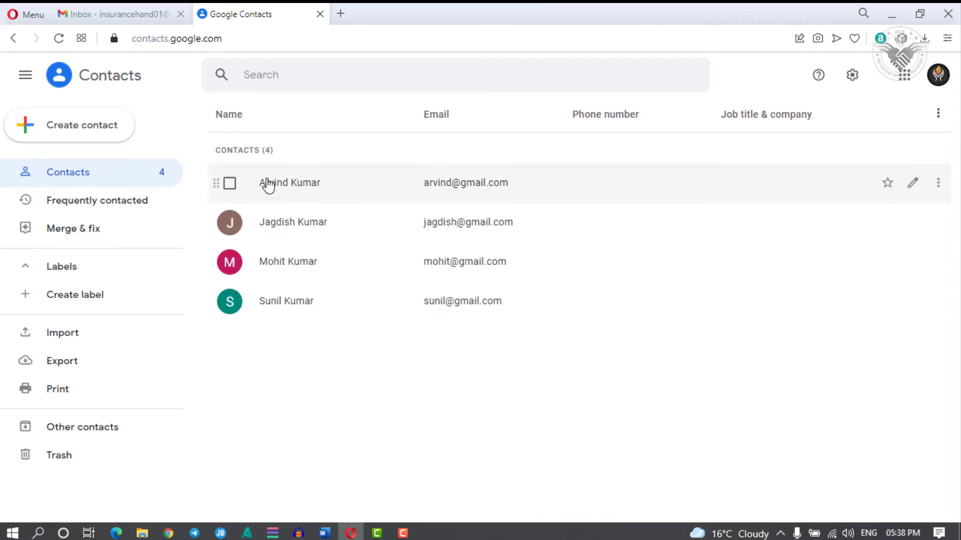
left_click(289, 191)
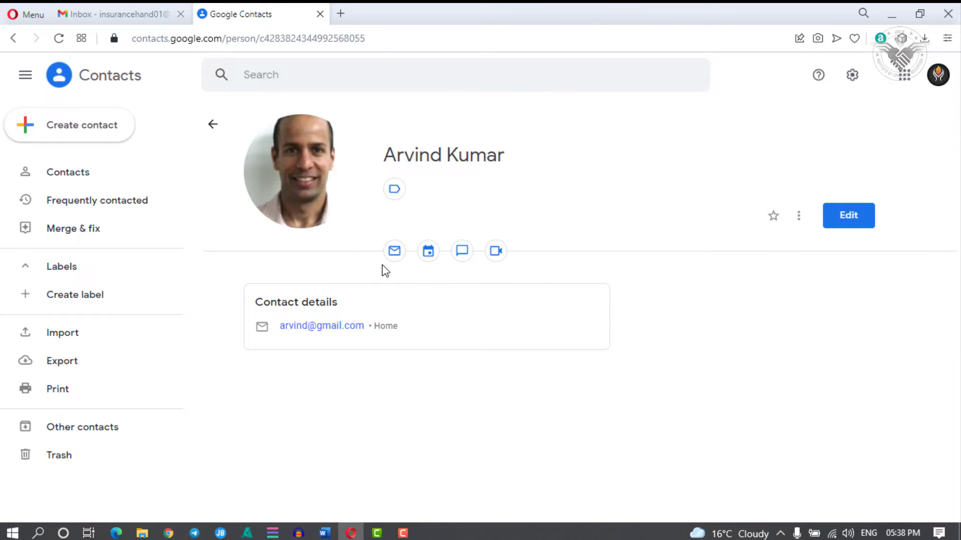
left_click(863, 218)
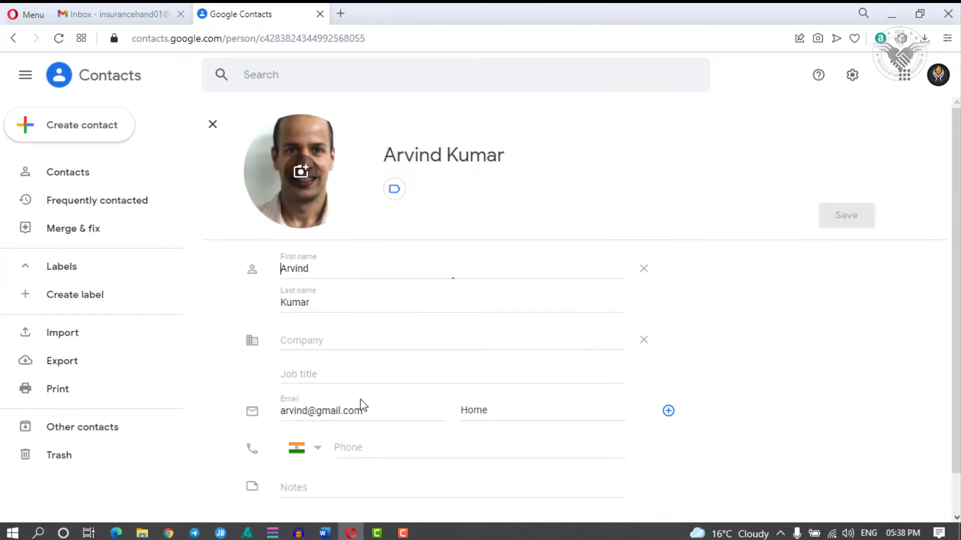
left_click(308, 410)
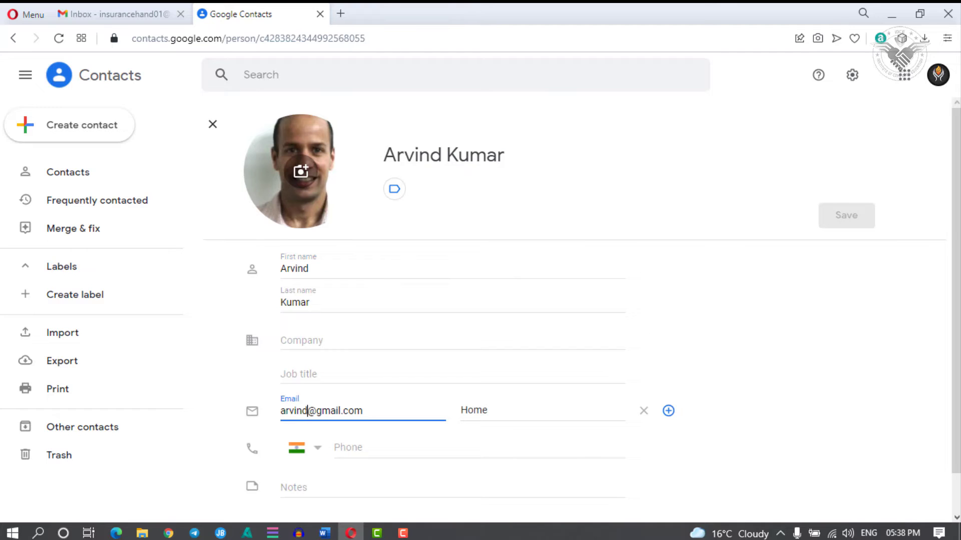
type("123")
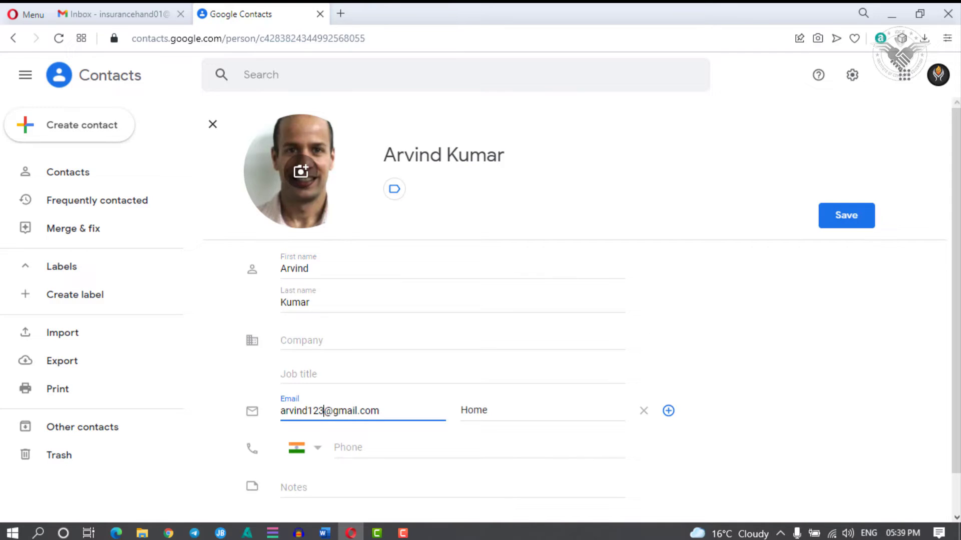
left_click(856, 216)
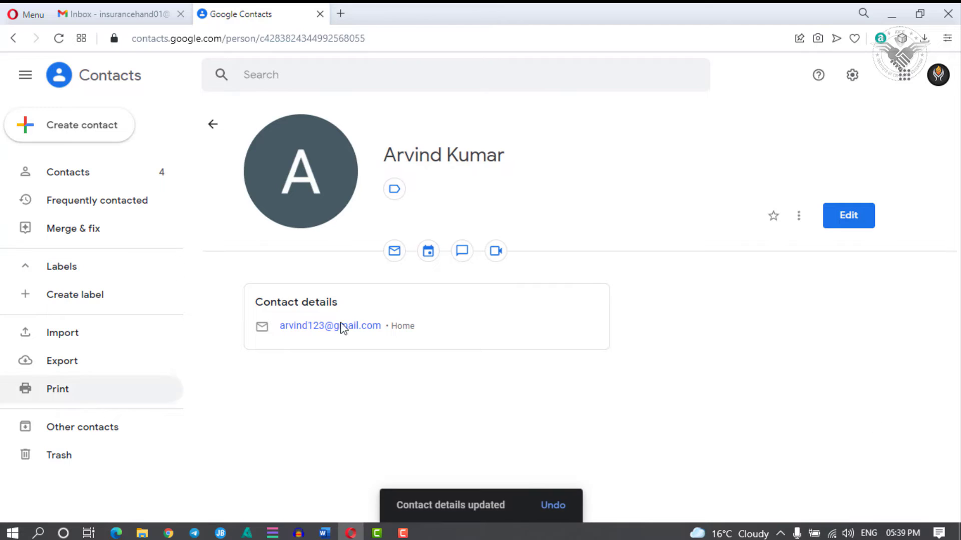
left_click(212, 125)
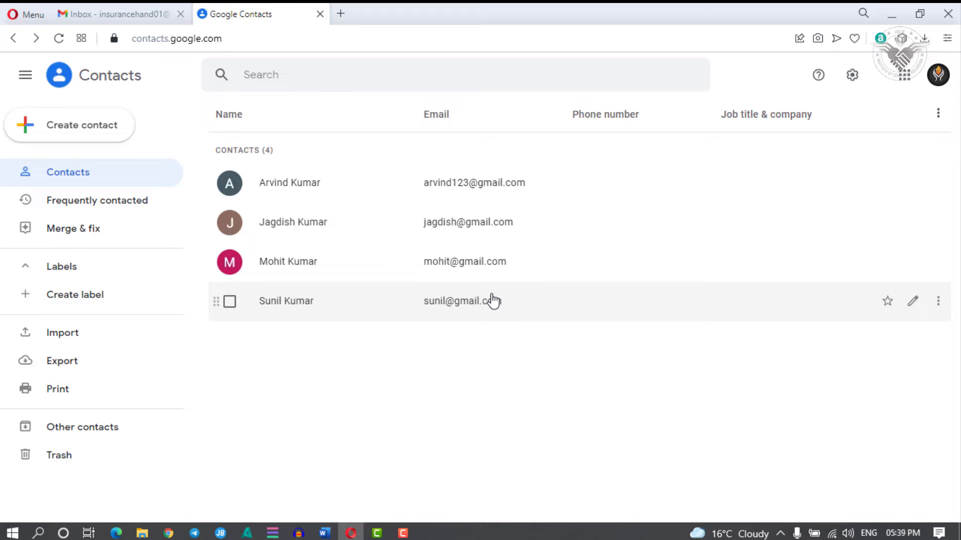
Step: Create a contact label named "Feb Month Premium Due"
left_click(63, 294)
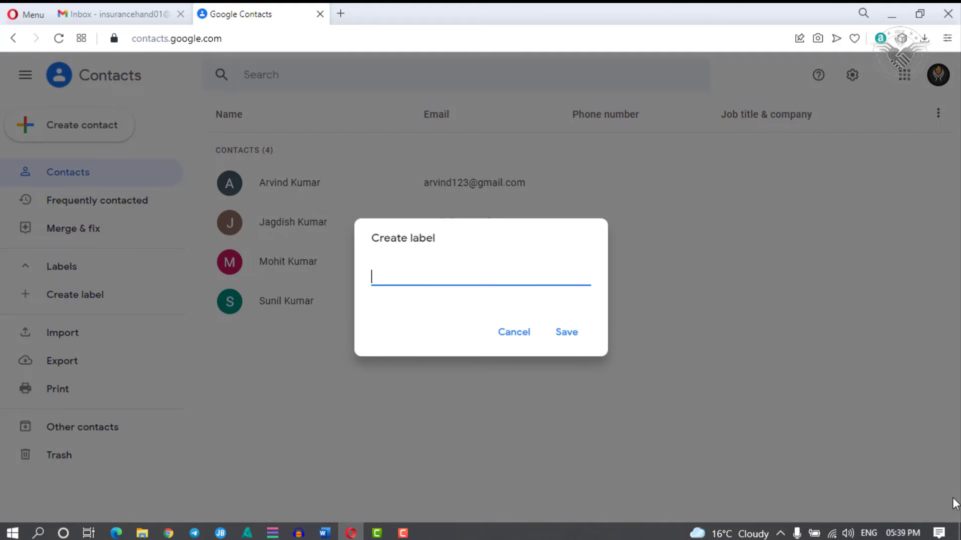
type("Feb Month Premium Due")
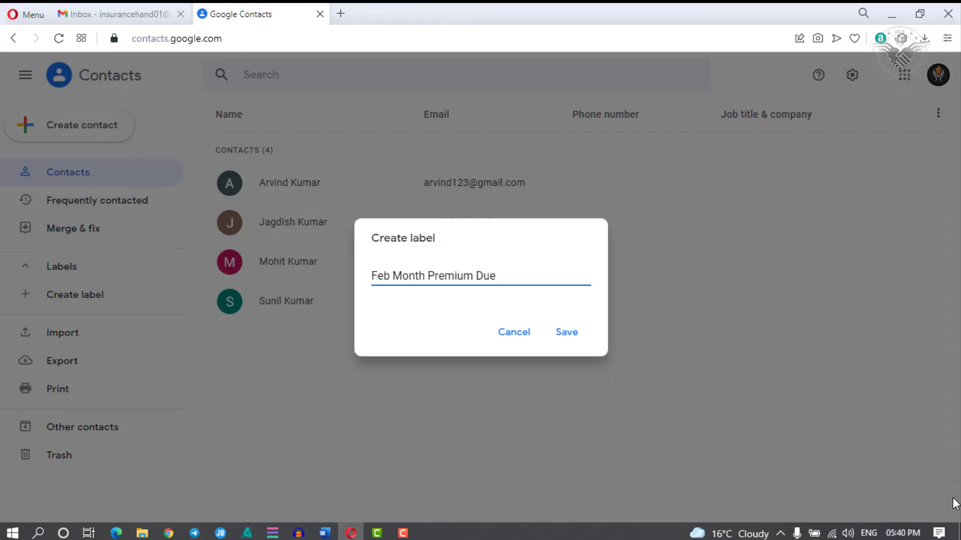
left_click(561, 333)
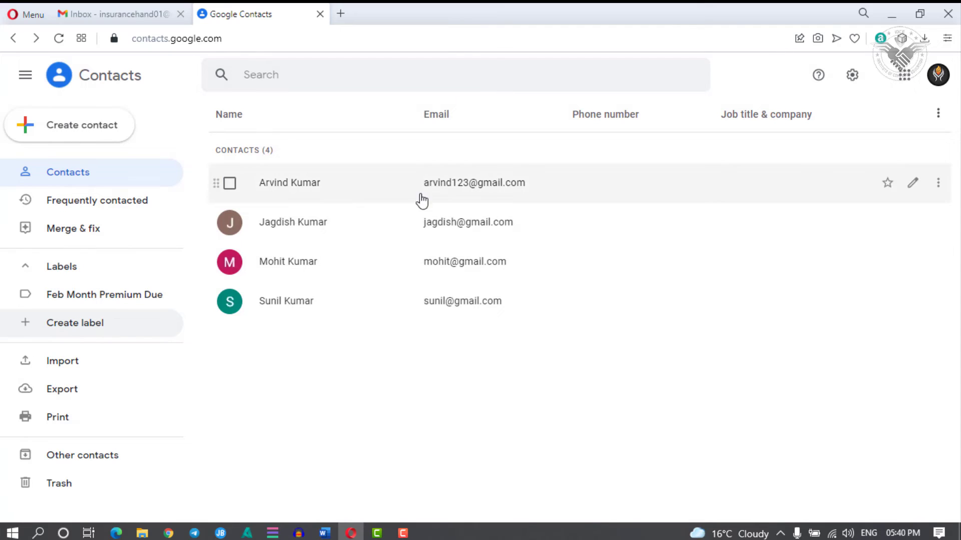
Step: Apply the Feb Month Premium Due label to the first contact in the list
left_click(788, 197)
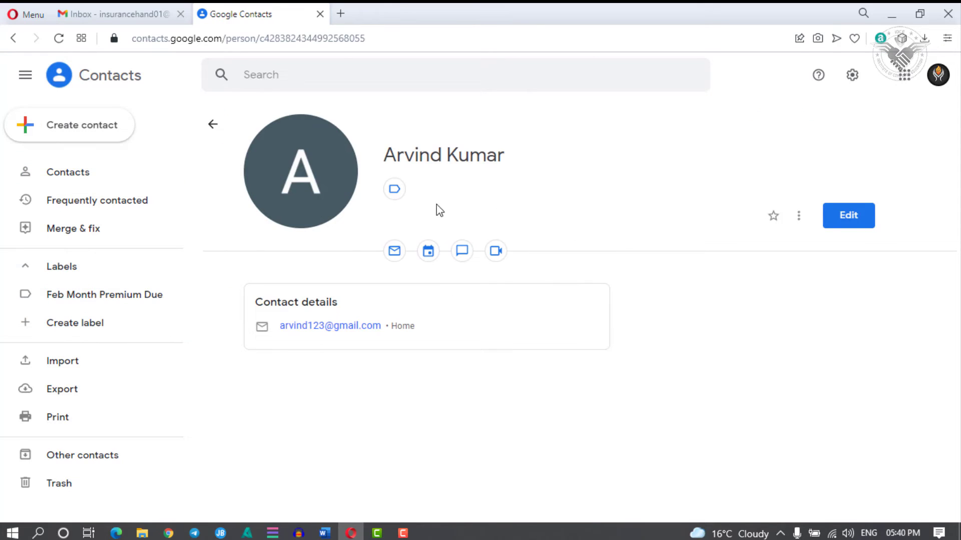
left_click(394, 193)
left_click(520, 243)
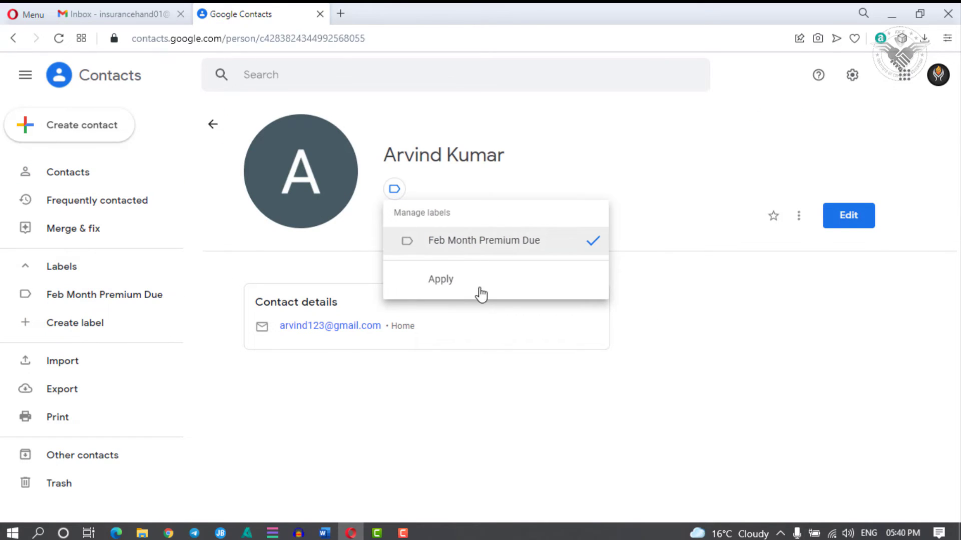
left_click(500, 279)
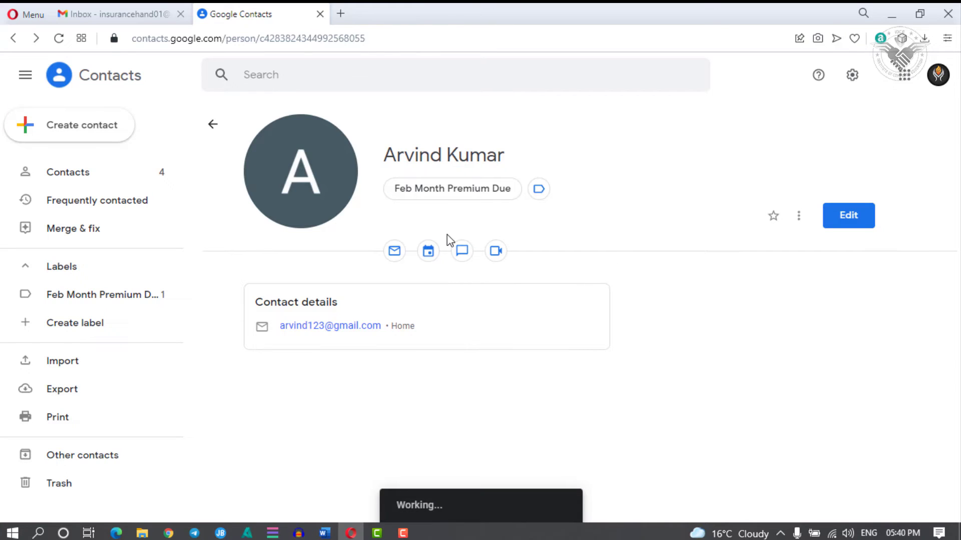
Step: Open the second contact in the list and apply the Feb Month Premium Due label to it
key("alt+Left")
left_click(368, 219)
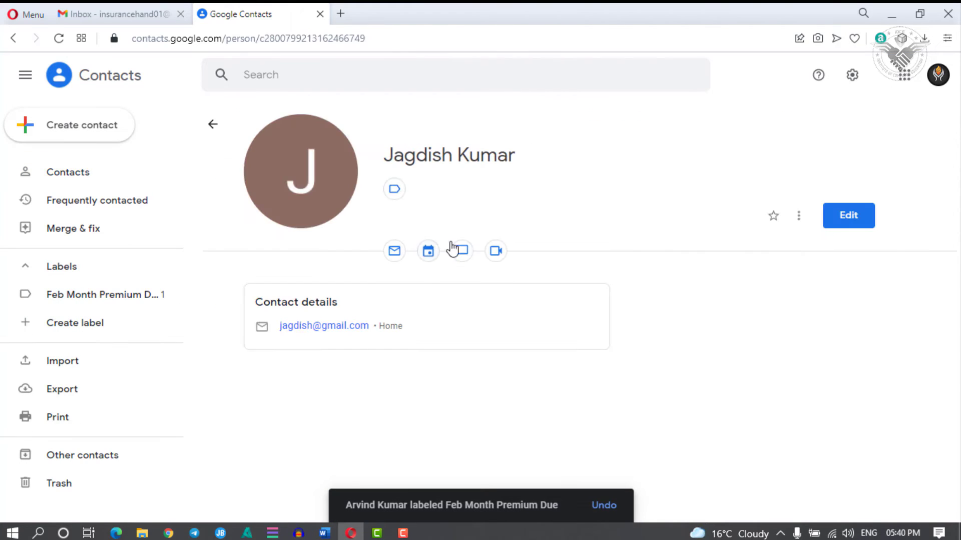
left_click(395, 189)
left_click(480, 242)
left_click(740, 341)
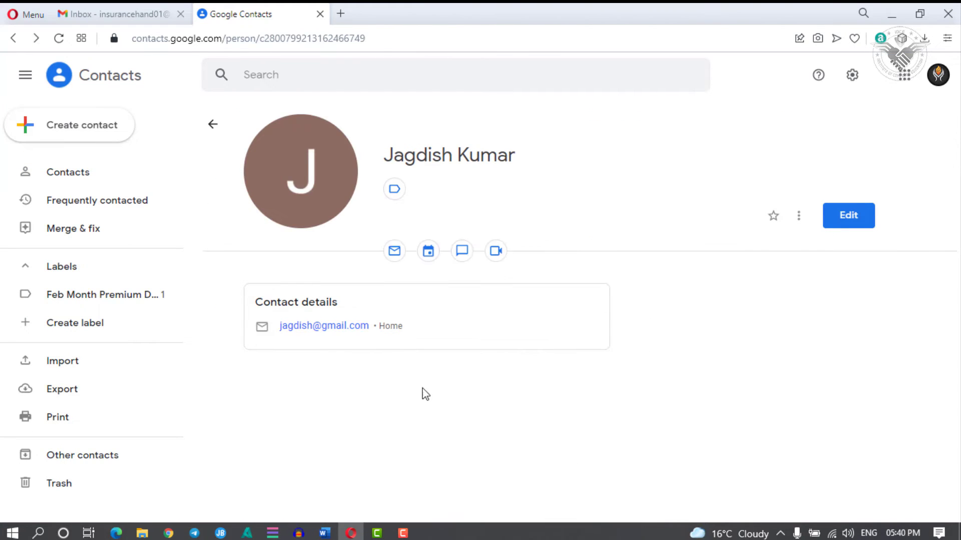
left_click(397, 189)
left_click(489, 242)
left_click(427, 281)
Step: Open the third contact in the list and apply the Feb Month Premium Due label to it
left_click(145, 173)
left_click(389, 266)
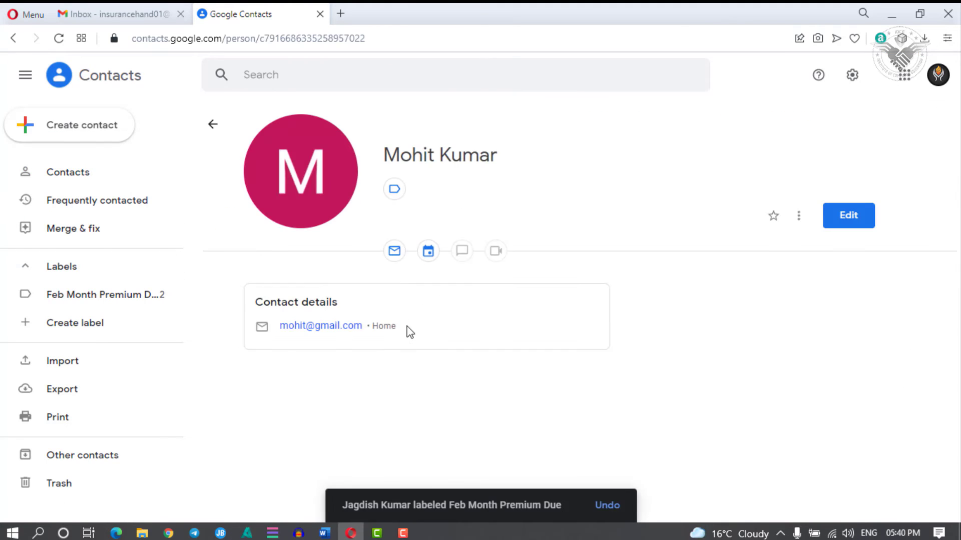
left_click(394, 190)
left_click(429, 241)
left_click(474, 279)
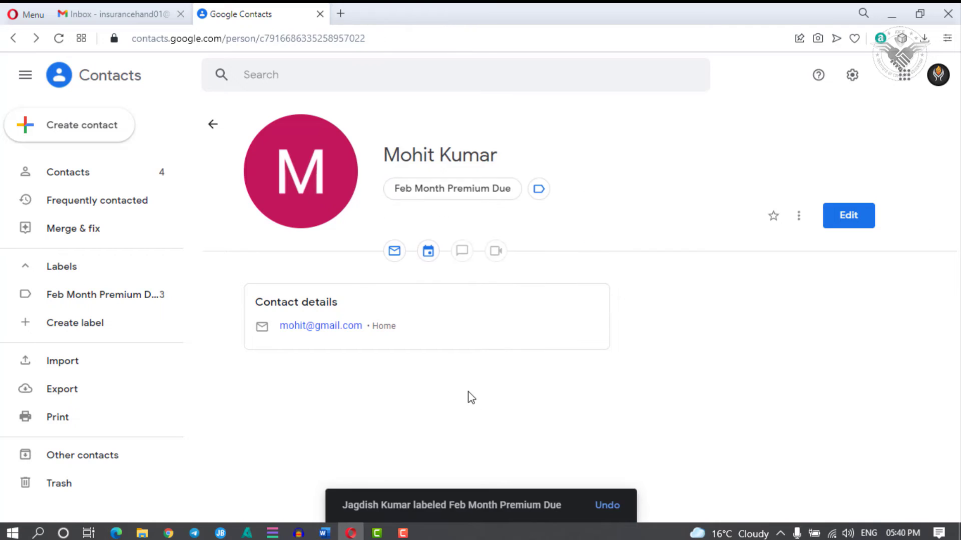
Step: Apply the Feb Month Premium Due label to the fourth contact and show the contacts grouped under that label
left_click(60, 177)
left_click(405, 290)
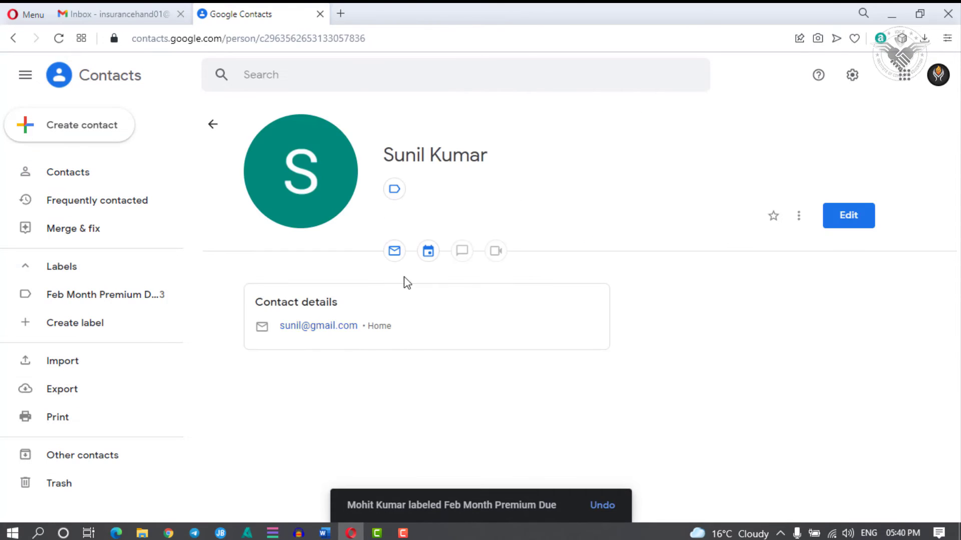
left_click(394, 191)
left_click(429, 242)
left_click(474, 279)
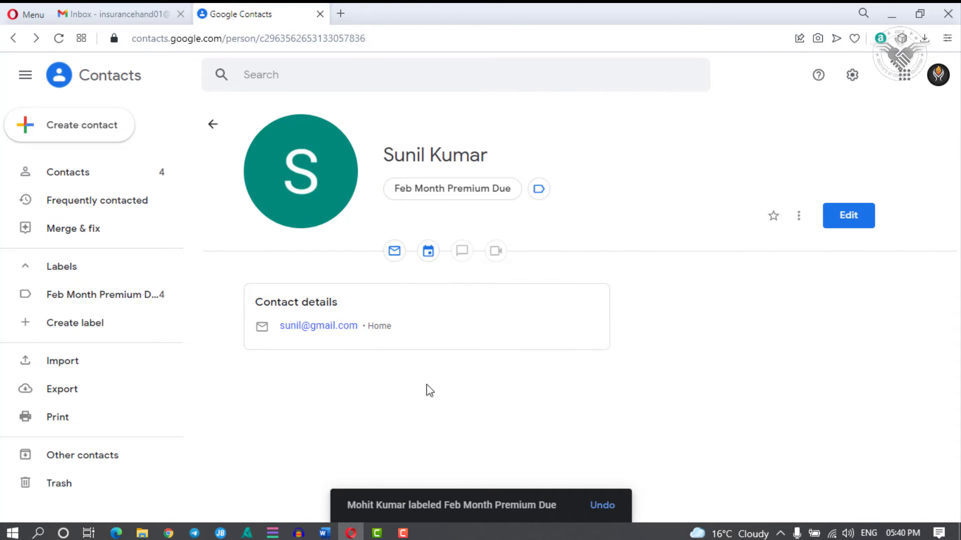
left_click(55, 172)
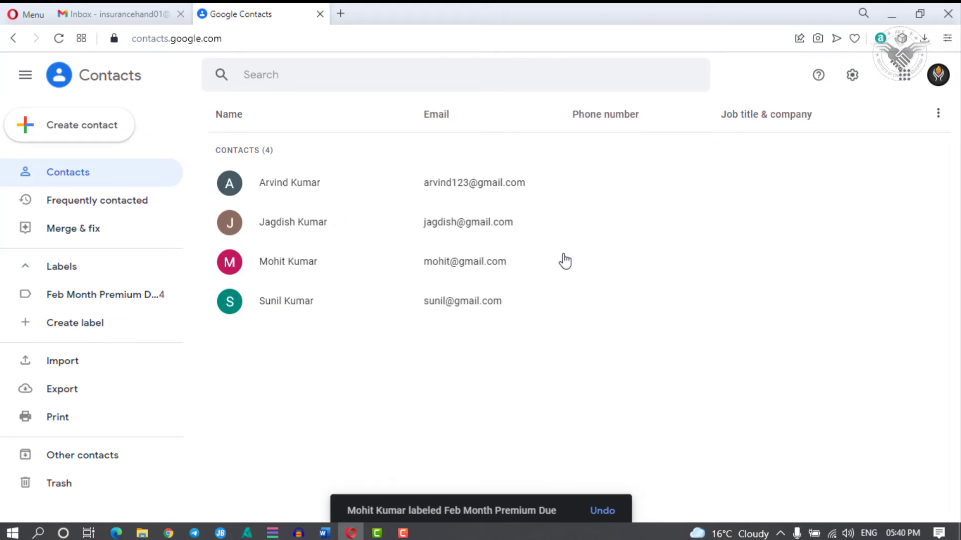
left_click(85, 294)
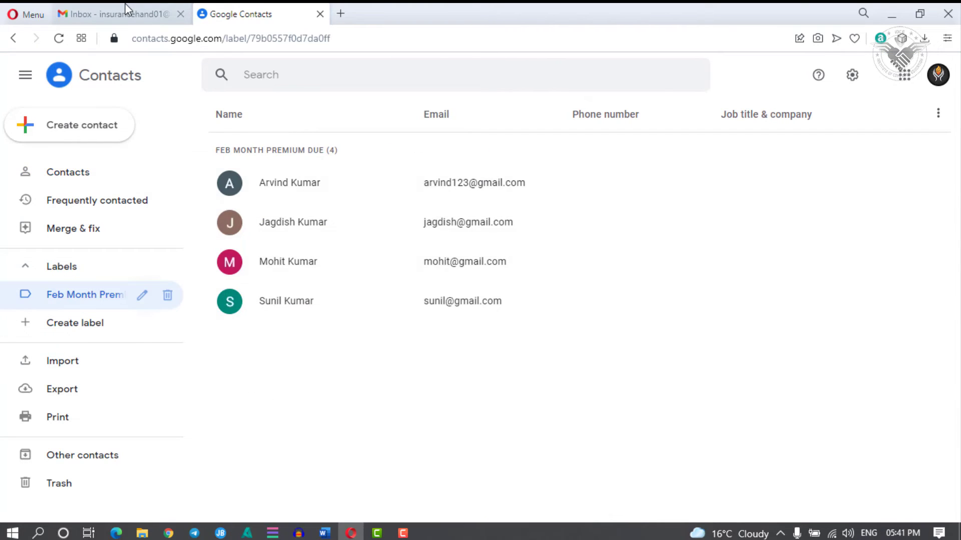
Step: Switch to the Gmail draft and enter "Life Insurance Premium Due Intimation" as its subject
left_click(126, 10)
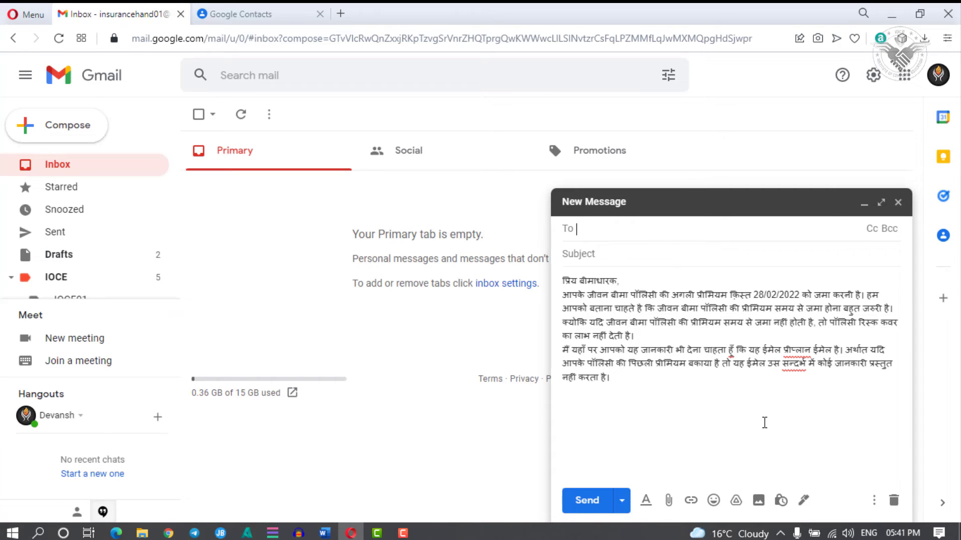
key("Tab")
type("Life I")
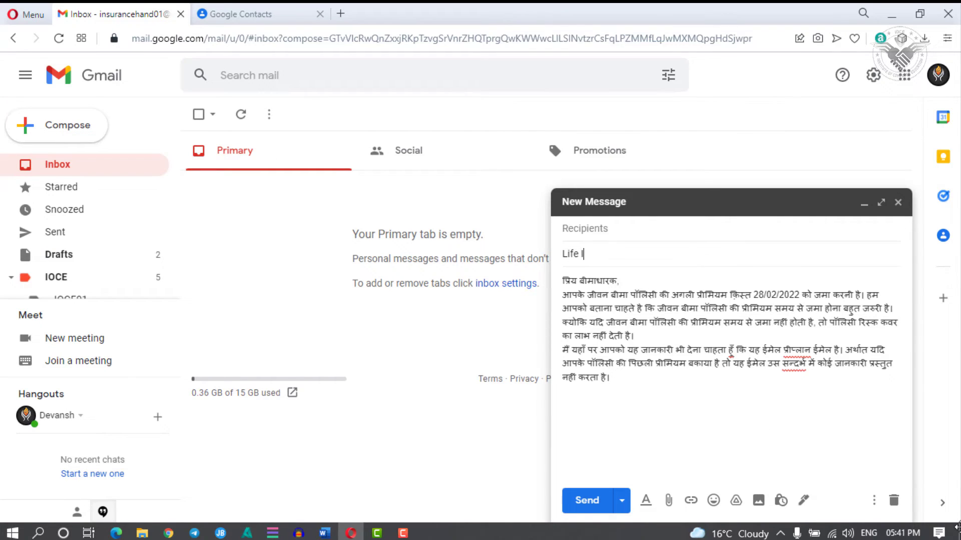
type("nsurance Premiu")
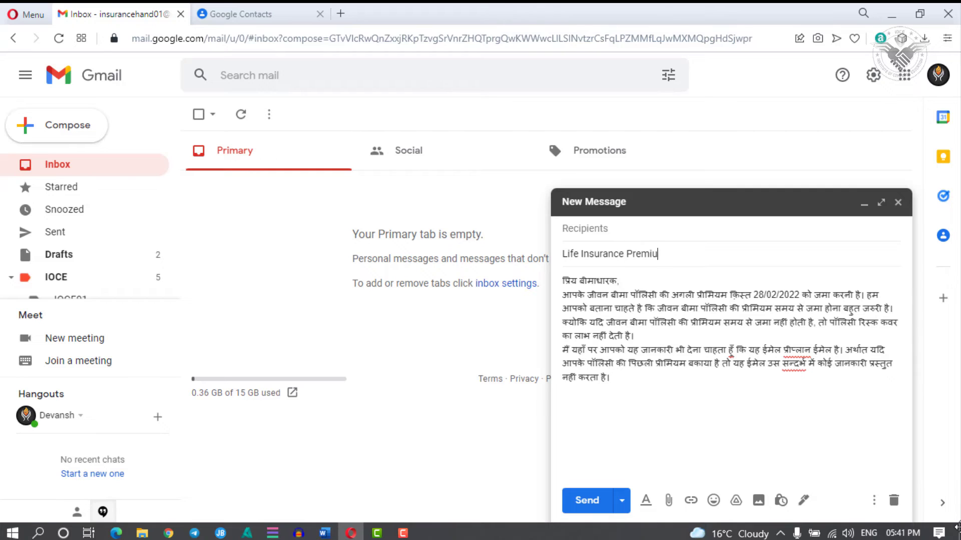
type("m Due Intimation")
Step: Insert all contacts labelled Feb Month Premium Due as the message's To recipients
left_click(575, 229)
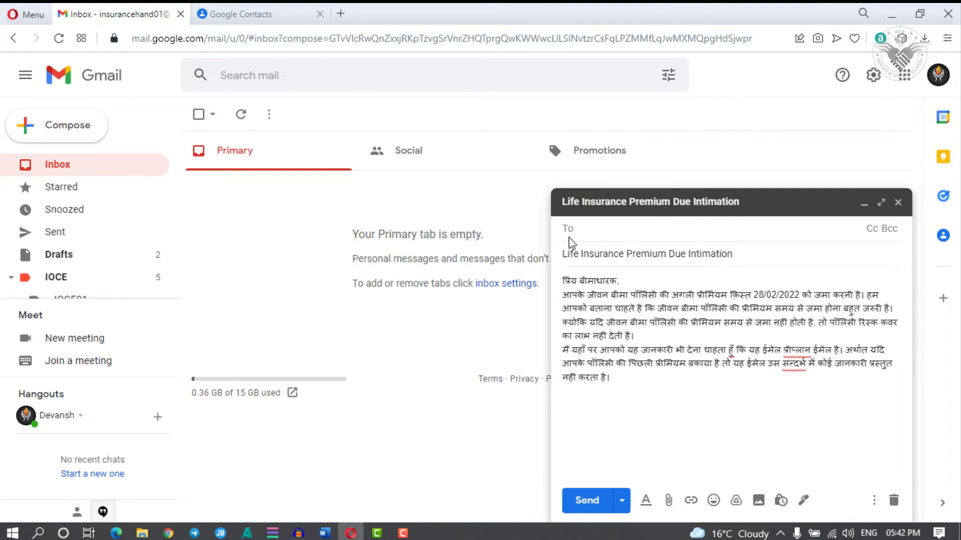
left_click(566, 230)
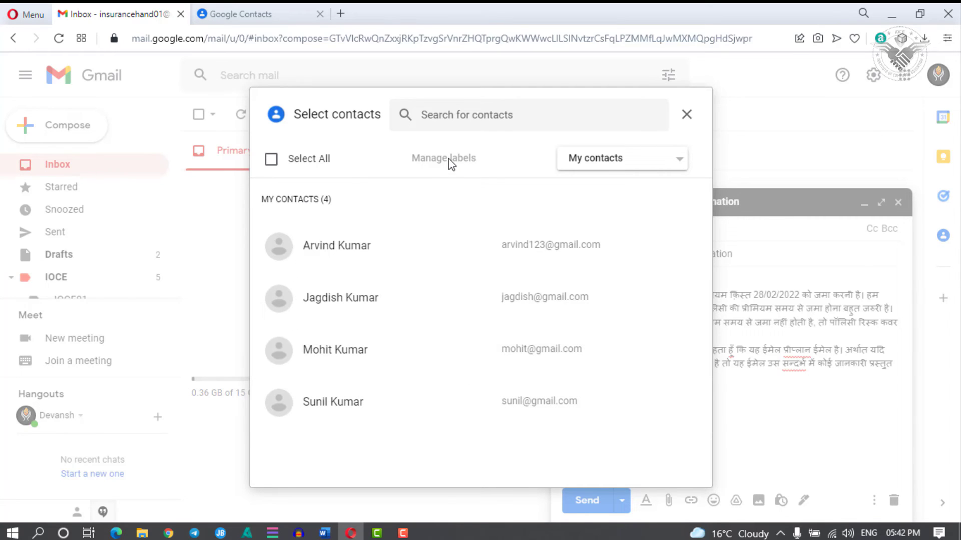
left_click(659, 166)
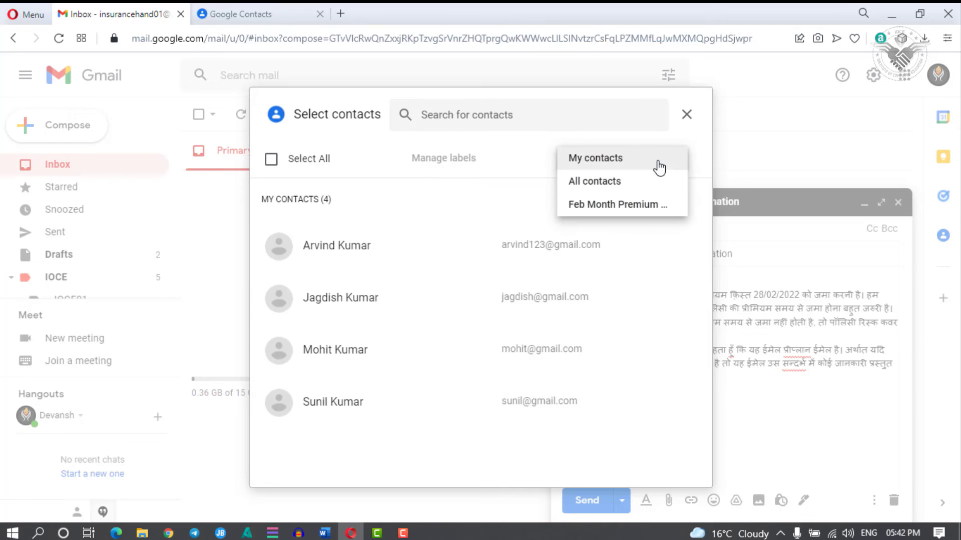
left_click(591, 205)
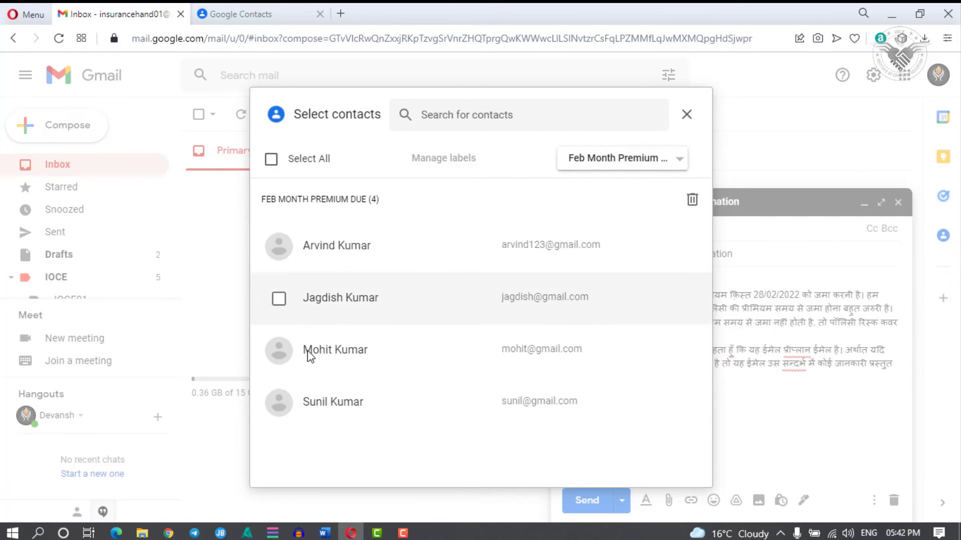
left_click(271, 159)
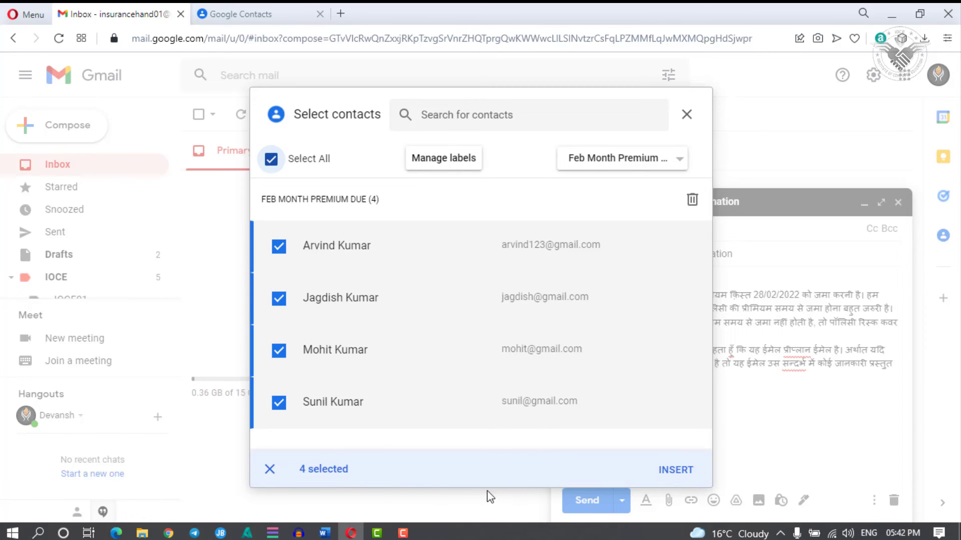
left_click(681, 473)
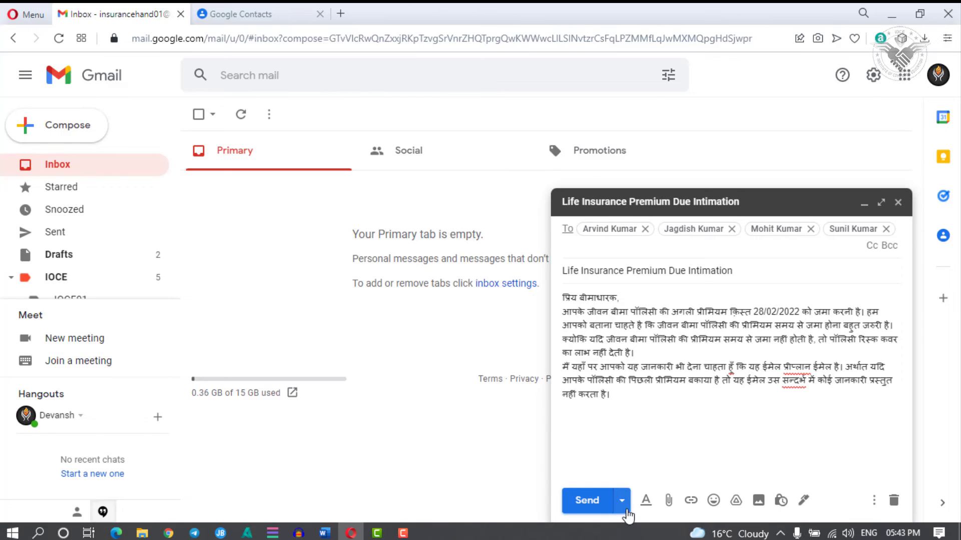
Step: Check the schedule send times offered for the message and close them without choosing one
left_click(625, 509)
left_click(619, 481)
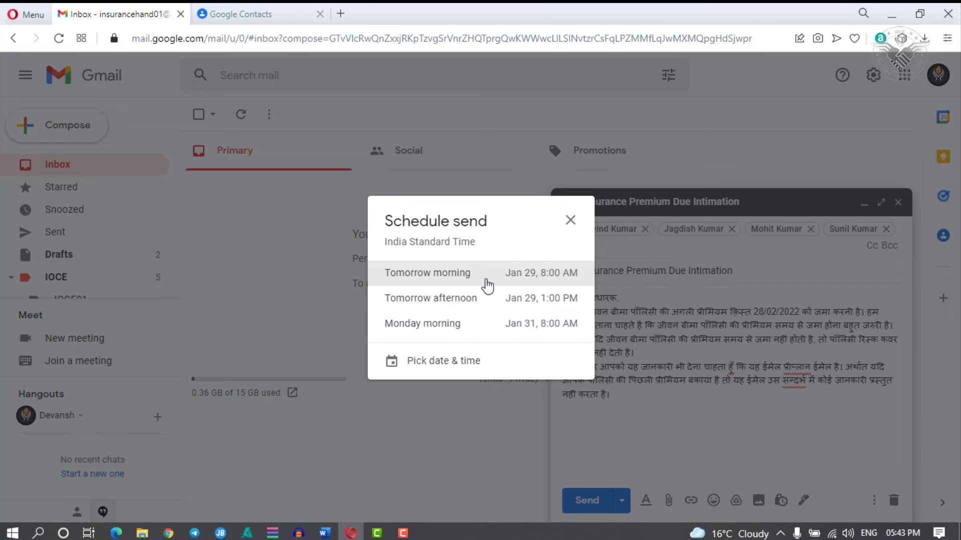
left_click(570, 220)
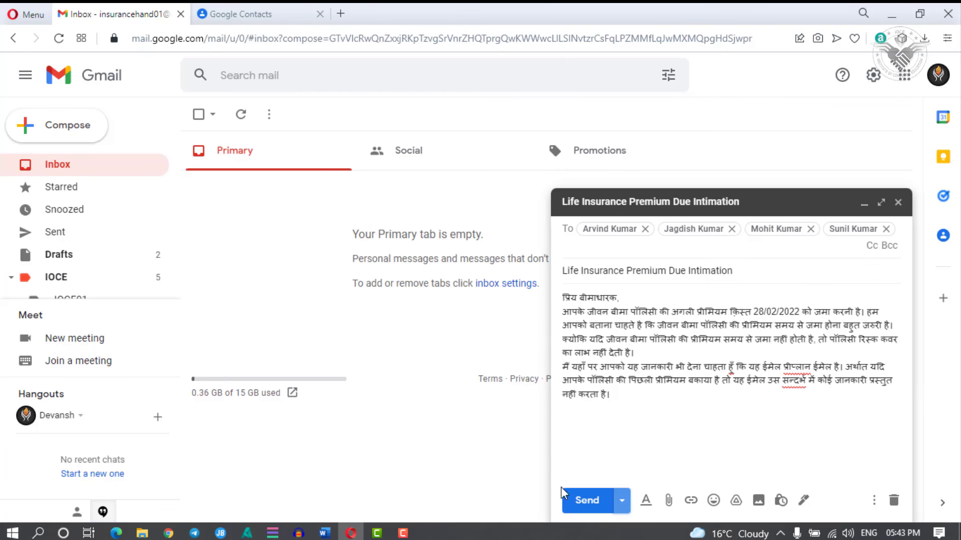